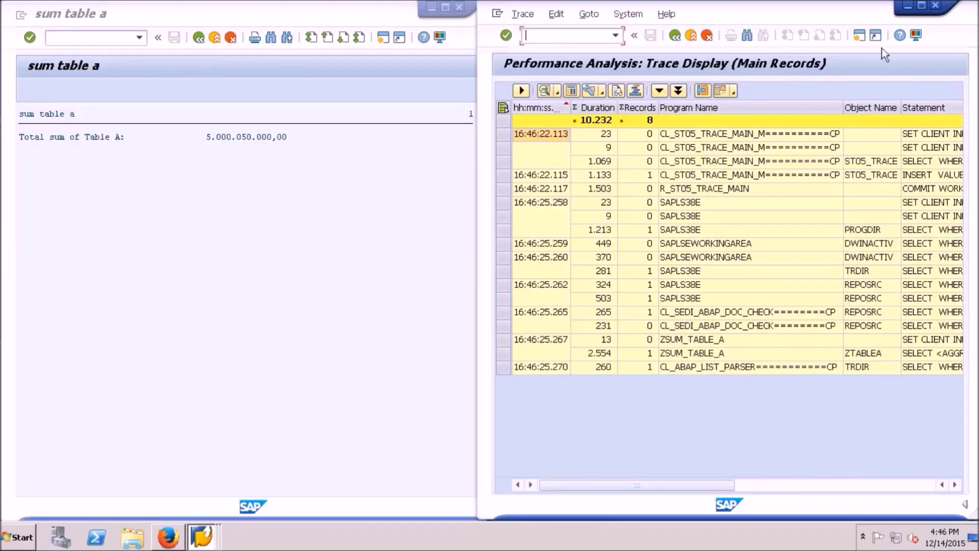
# Maximize the trace and inspect the ZSUM_TABLE_A row's ZTABLEA aggregate SELECT, duration 2.554
pyautogui.click(921, 5)
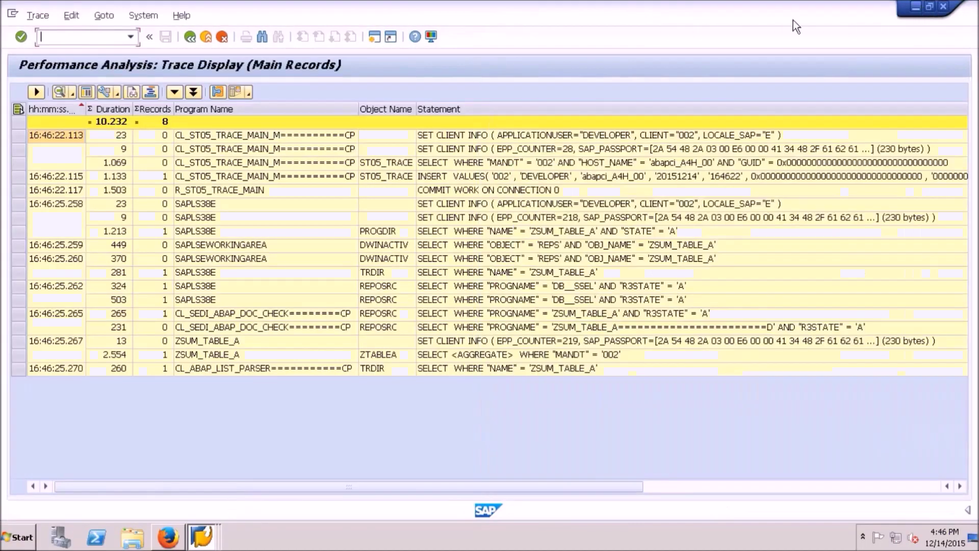
pyautogui.click(208, 354)
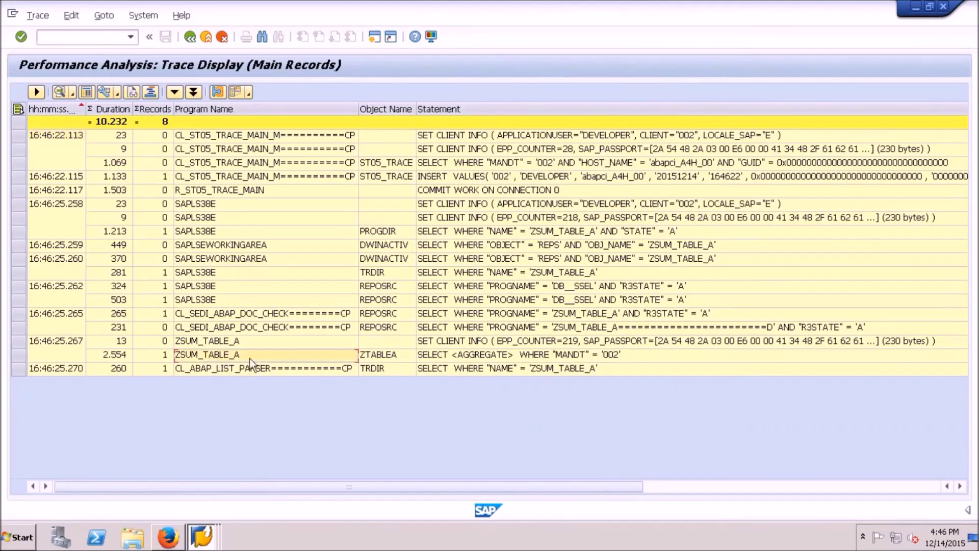
pyautogui.click(471, 358)
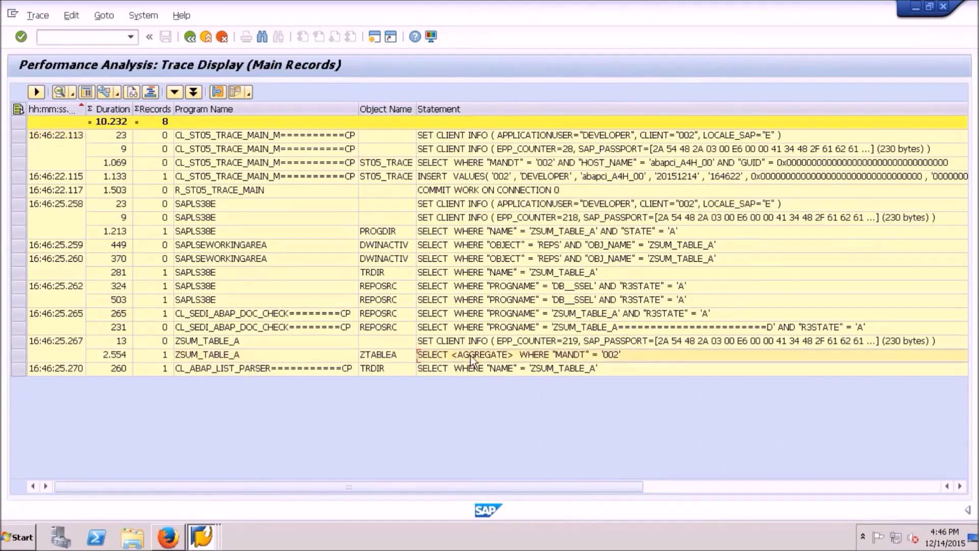
pyautogui.click(382, 358)
pyautogui.click(112, 357)
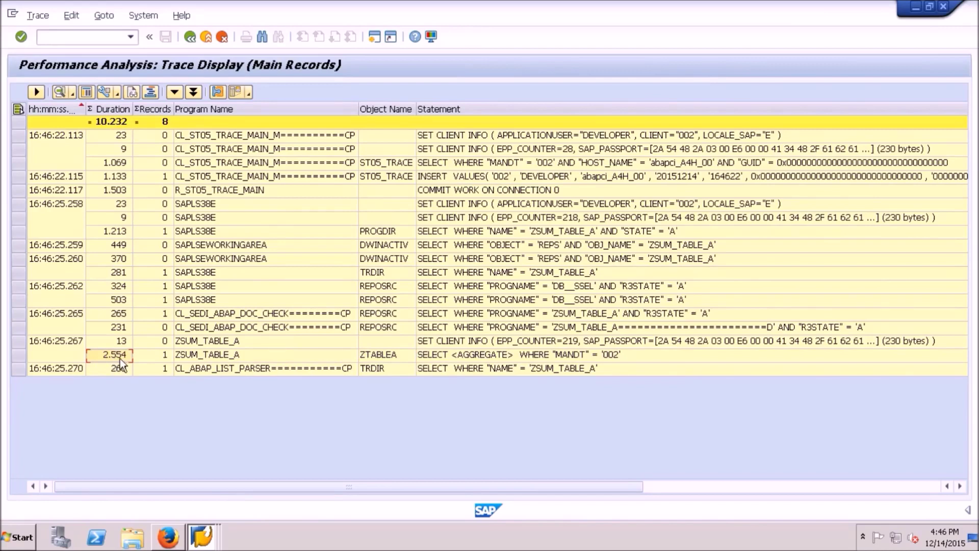
# Restore the trace window, go back to SAP Easy Access, and enter transaction SE11
pyautogui.click(929, 6)
pyautogui.click(200, 38)
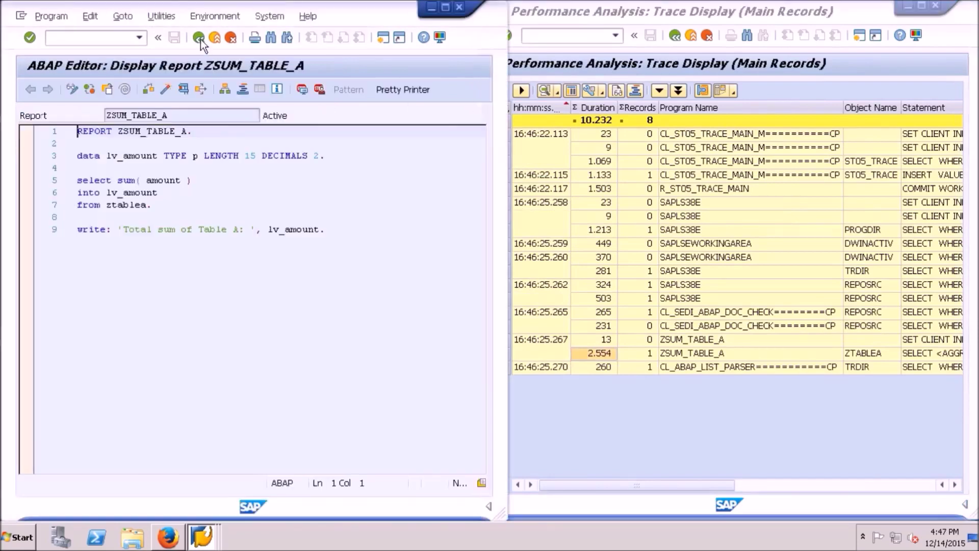
pyautogui.click(199, 38)
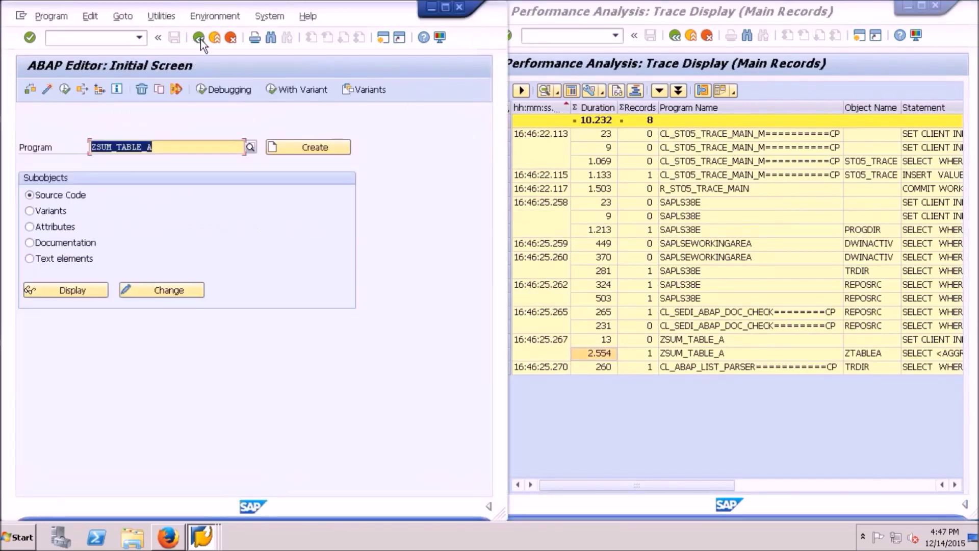
pyautogui.click(201, 39)
pyautogui.click(105, 39)
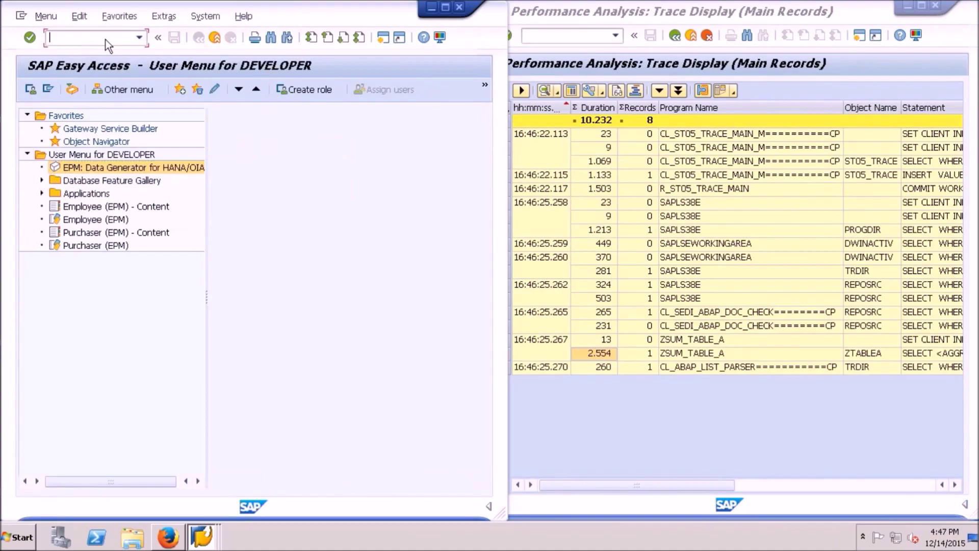
pyautogui.write('se11')
pyautogui.press('Return')
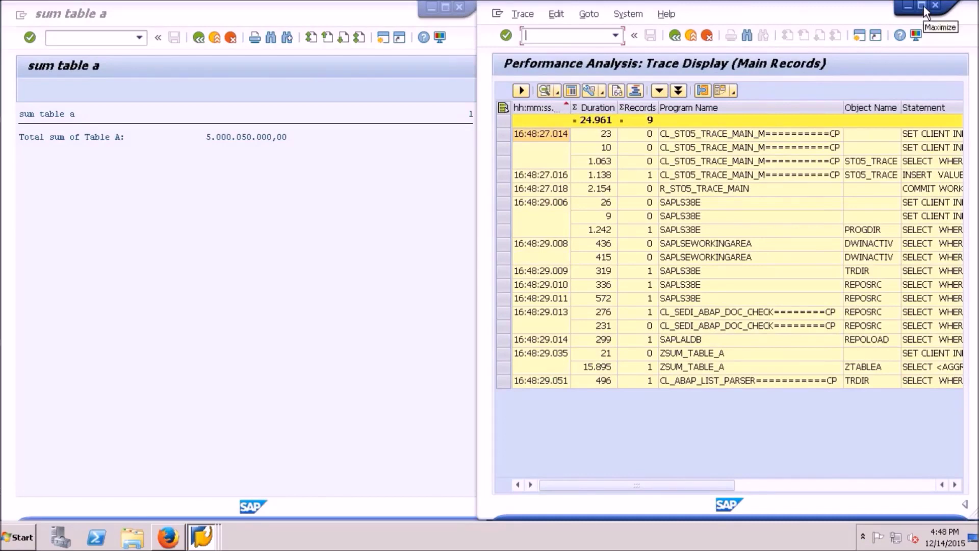
# Maximize the new ZSUM_TABLE_A trace and read its 15.895 ZTABLEA SELECT duration
pyautogui.click(923, 7)
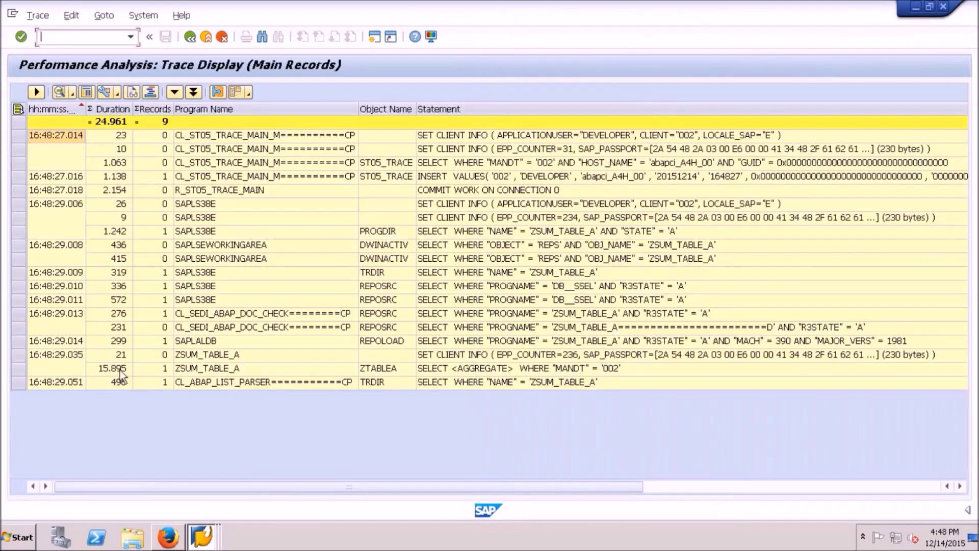
pyautogui.click(120, 370)
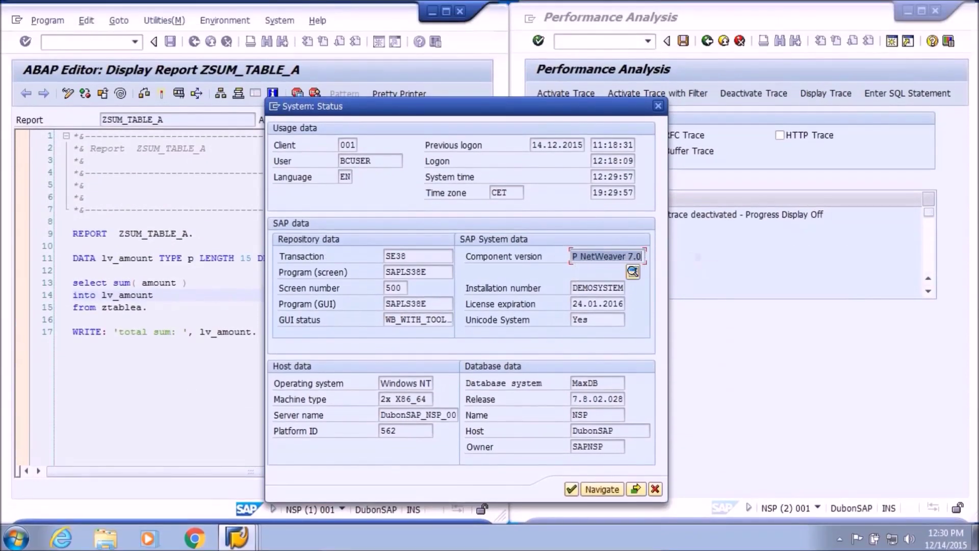
# Check the comparison system's status Database system field showing MaxDB
pyautogui.click(595, 383)
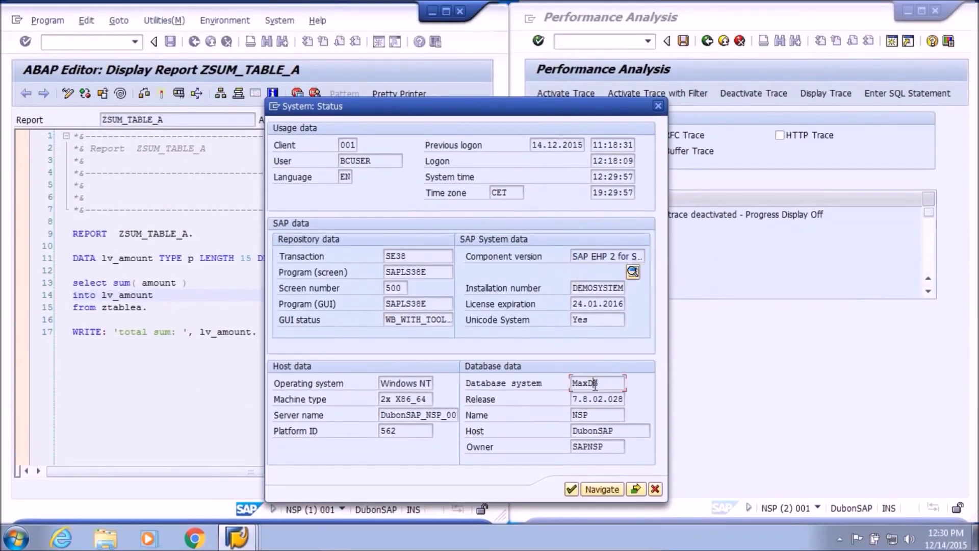